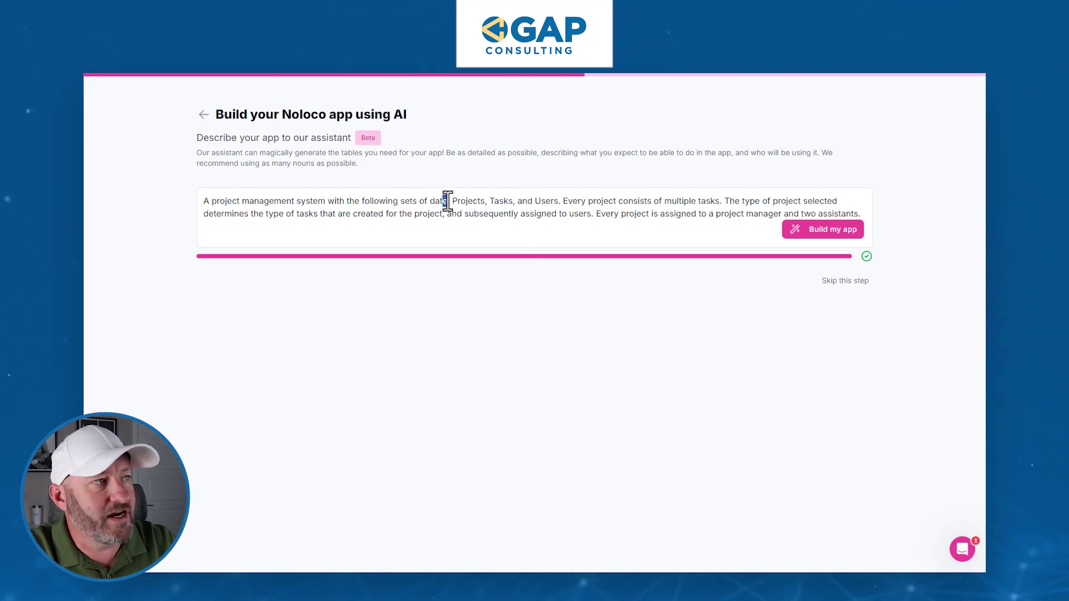
# - Correct 'date' to 'data:' in the project management app description
pyautogui.write('a:')
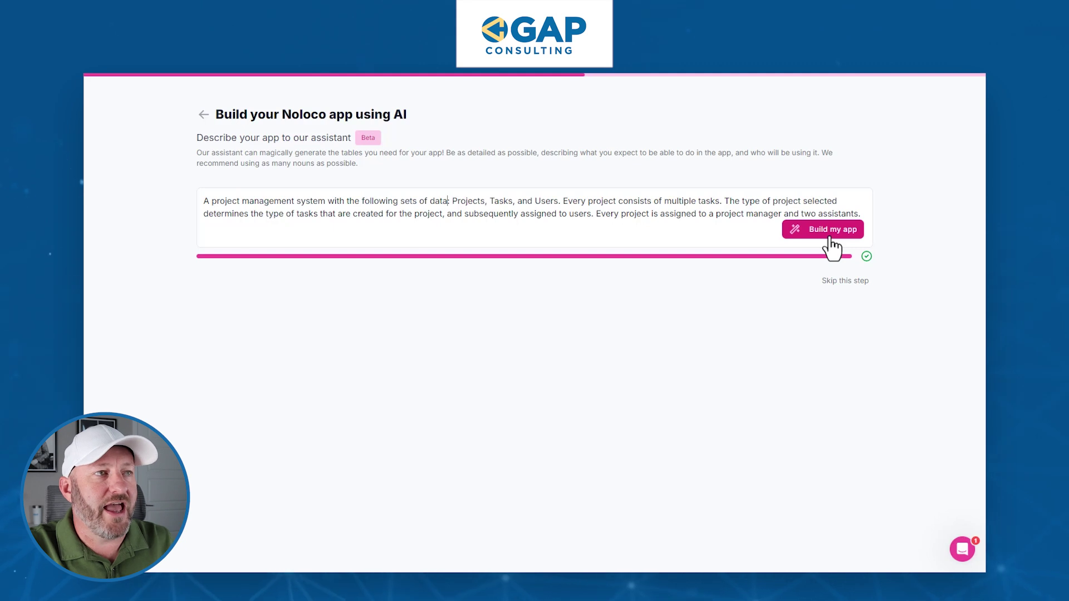
# - Review the Projects, Tasks and Users description and have the AI build the app
pyautogui.moveTo(798, 214); pyautogui.dragTo(855, 220)
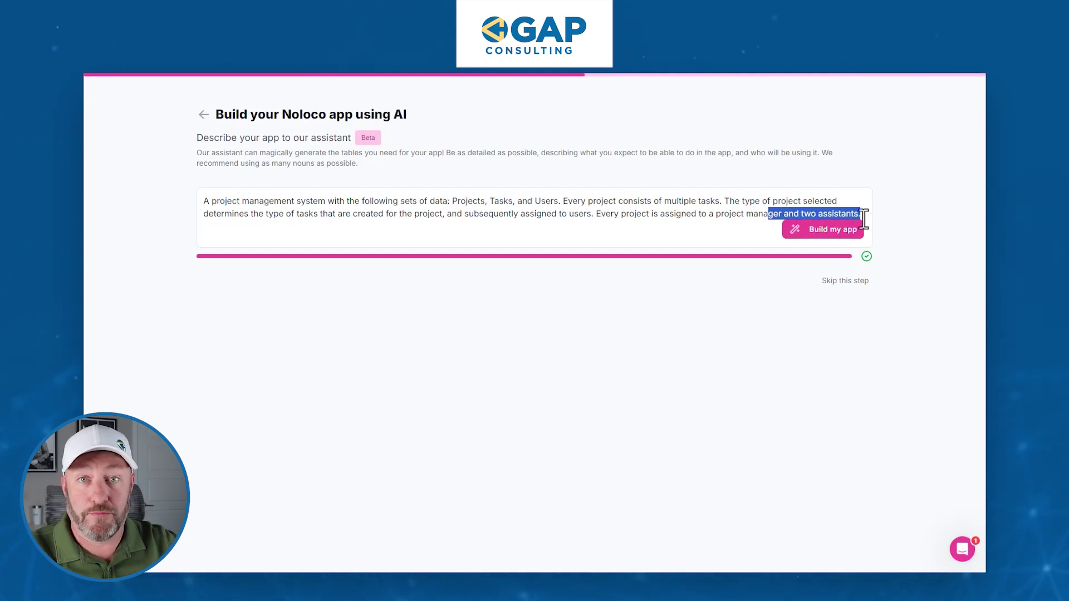
pyautogui.click(863, 218)
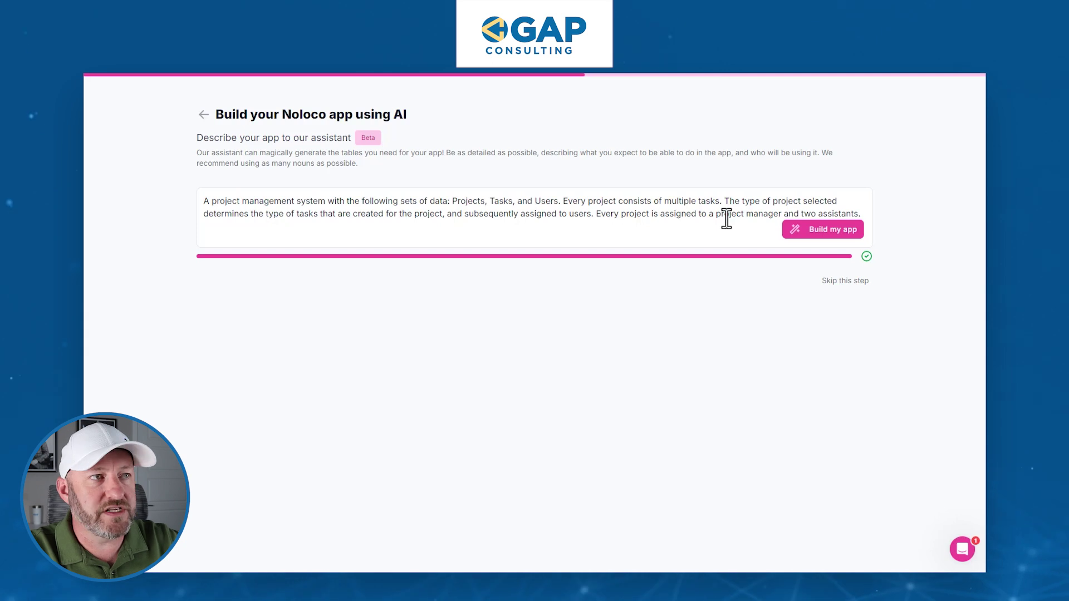
pyautogui.click(818, 233)
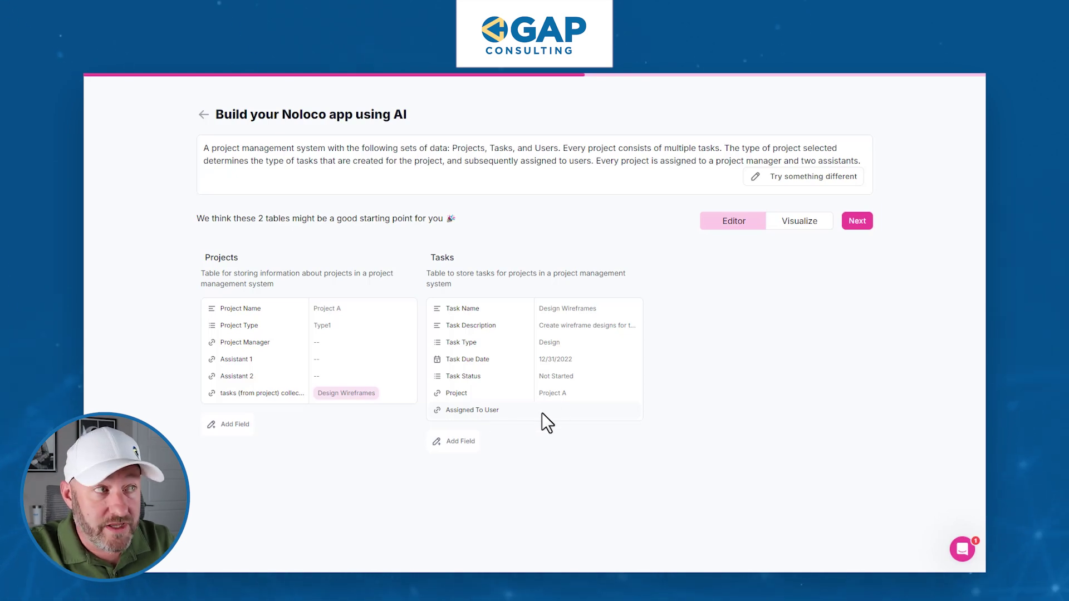
# - View the suggested Projects and Tasks tables as a diagram, then accept them
pyautogui.click(806, 228)
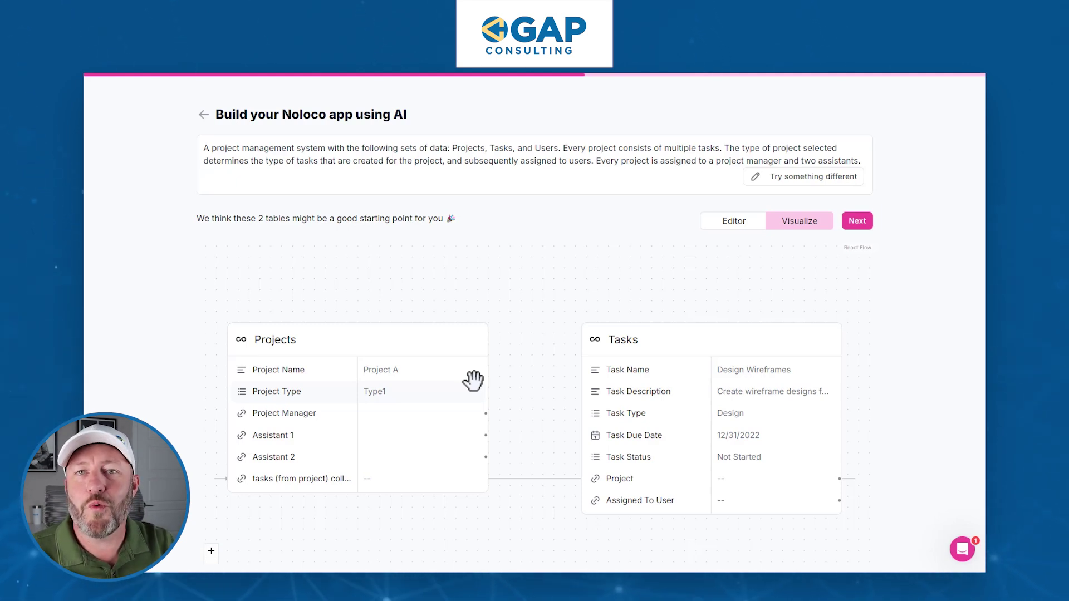
pyautogui.click(870, 223)
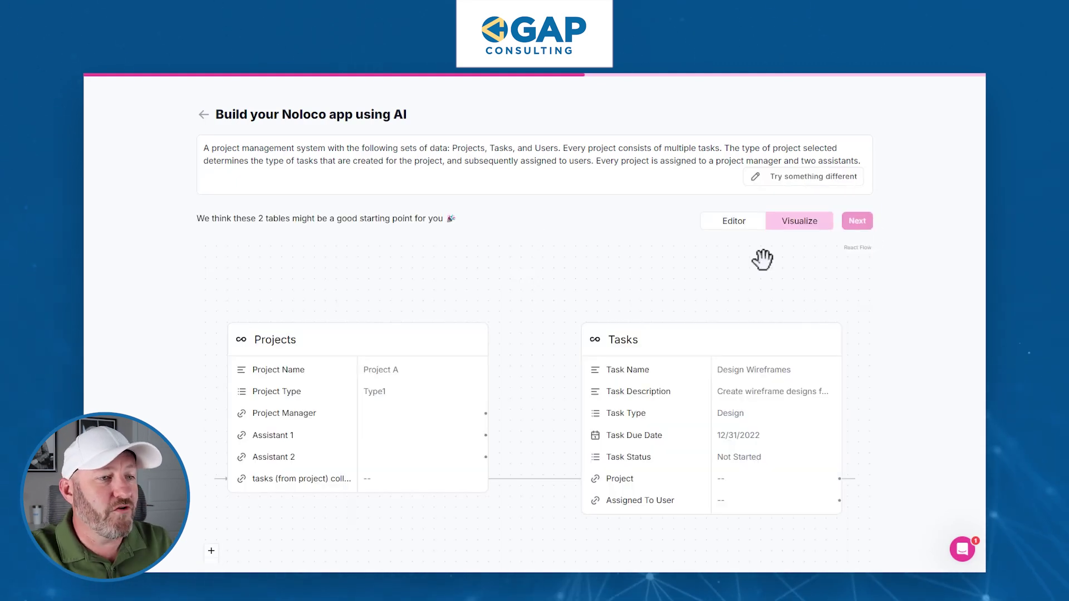
pyautogui.scroll(-4, 743, 280)
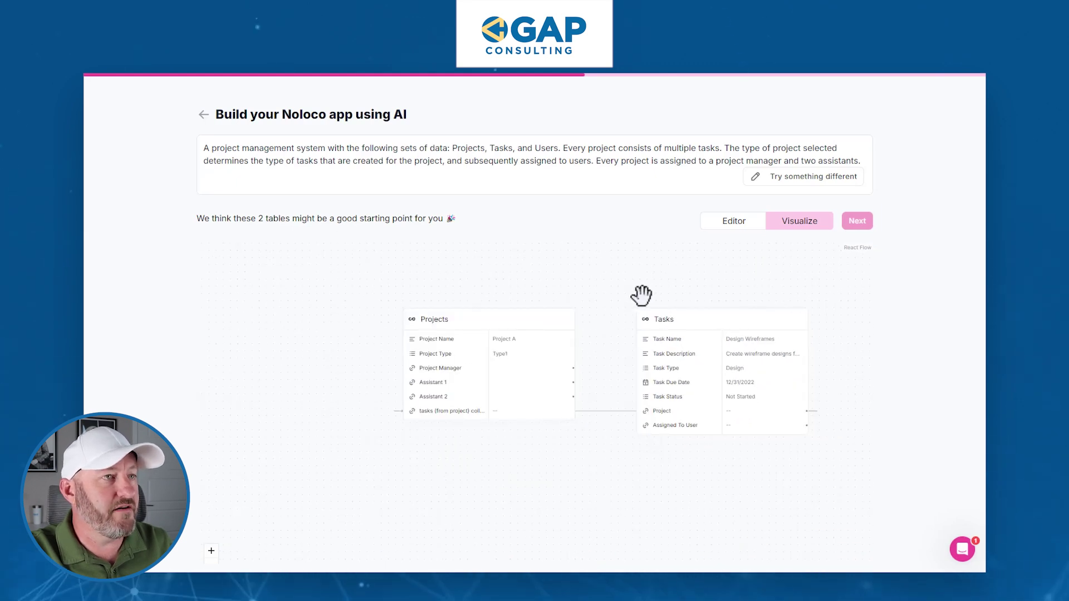
pyautogui.moveTo(640, 295); pyautogui.dragTo(578, 289)
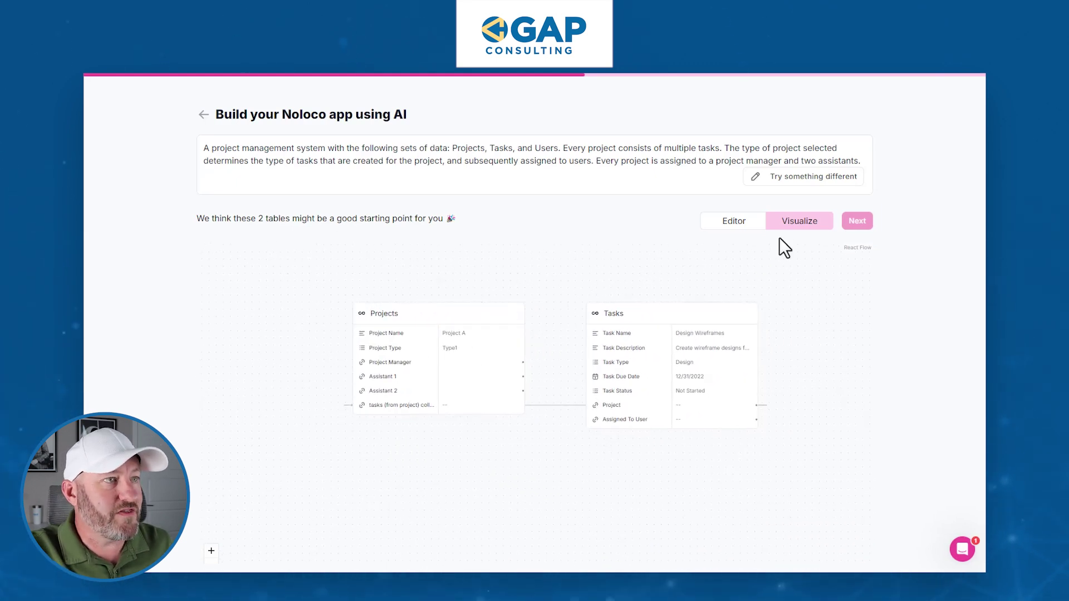
pyautogui.click(753, 225)
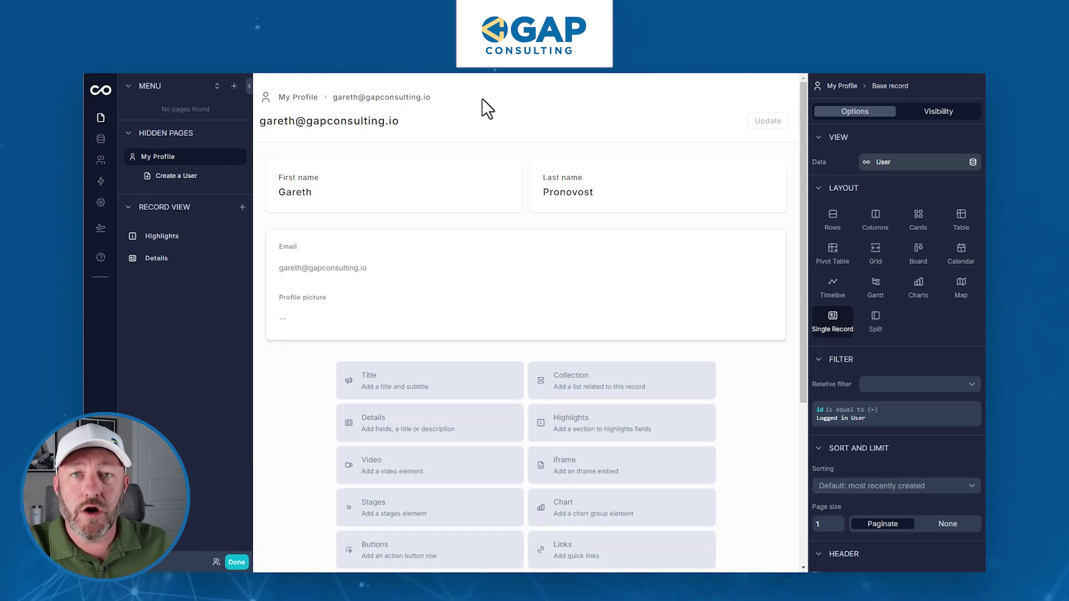
# - Go to the app's Data section and show the empty Projects table
pyautogui.click(101, 139)
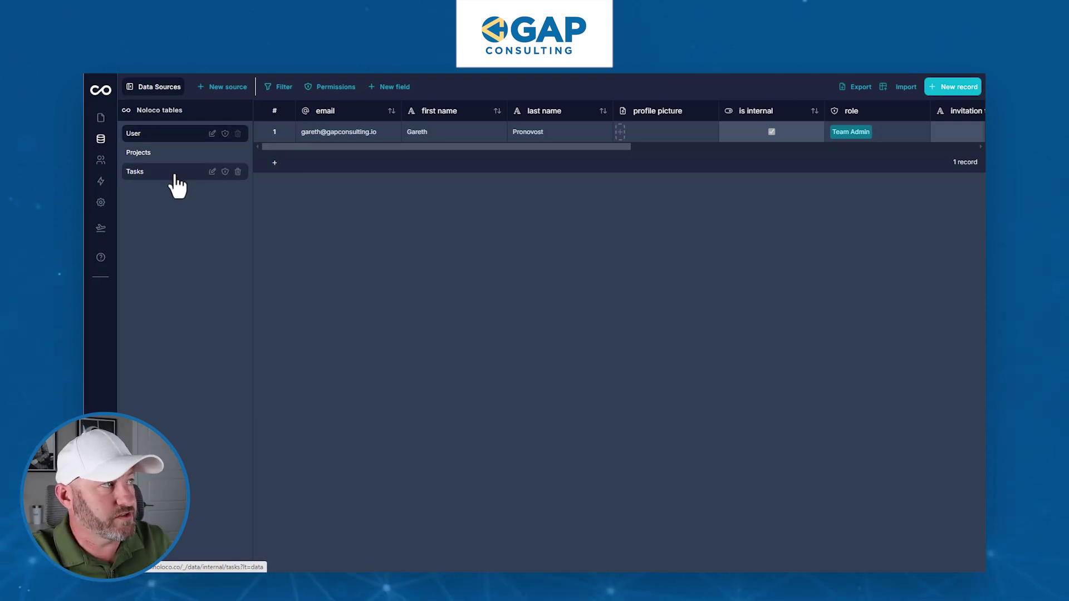
pyautogui.click(165, 154)
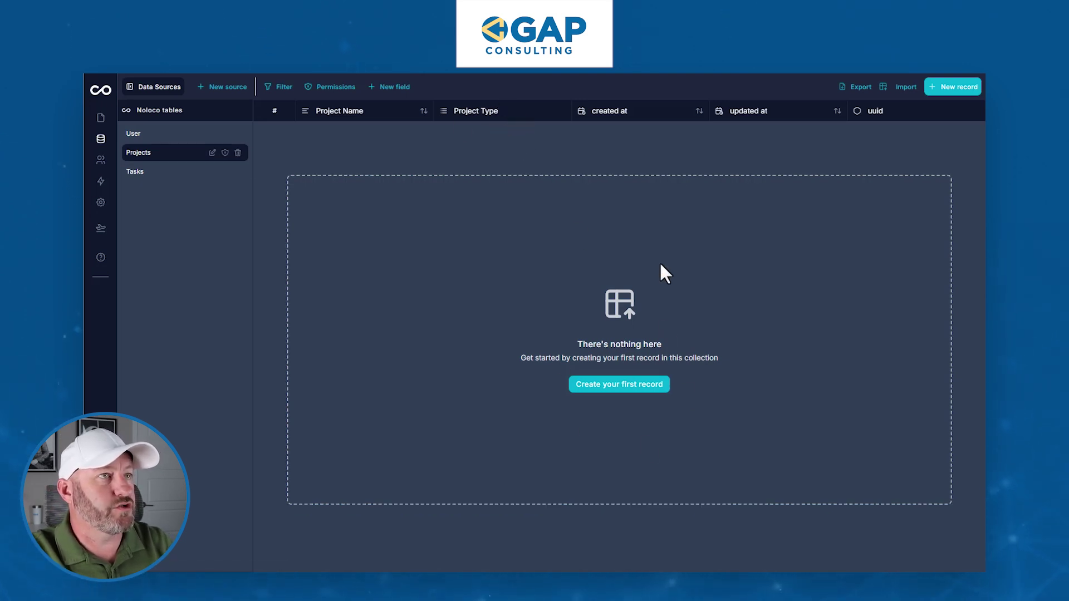
# - Create a Projects record named 'Project 1' with Project Type 'Type 1'
pyautogui.click(642, 392)
pyautogui.click(482, 309)
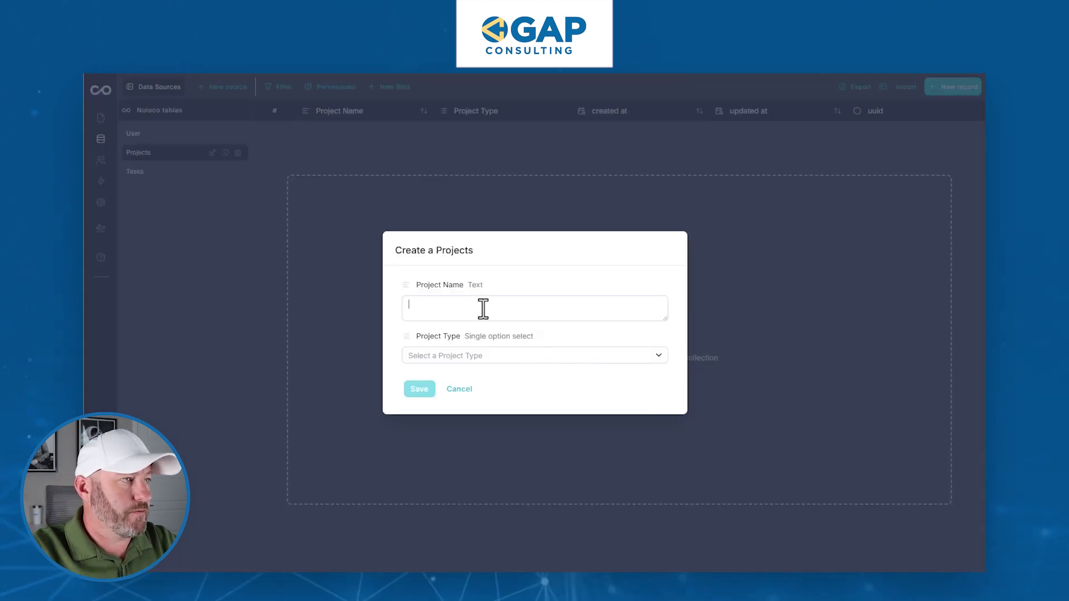
pyautogui.write('Project 1')
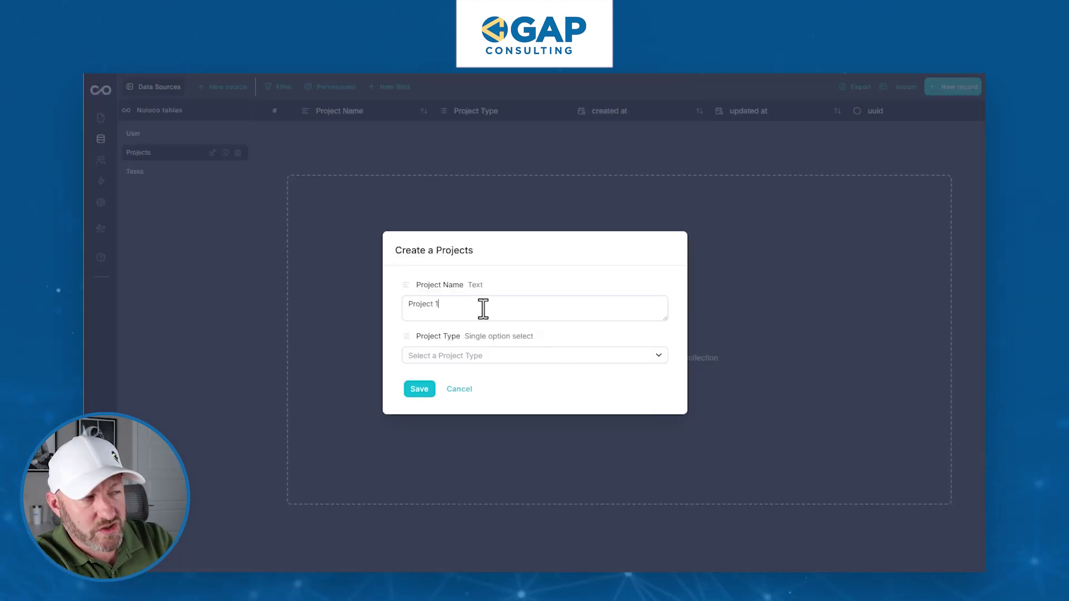
pyautogui.click(464, 356)
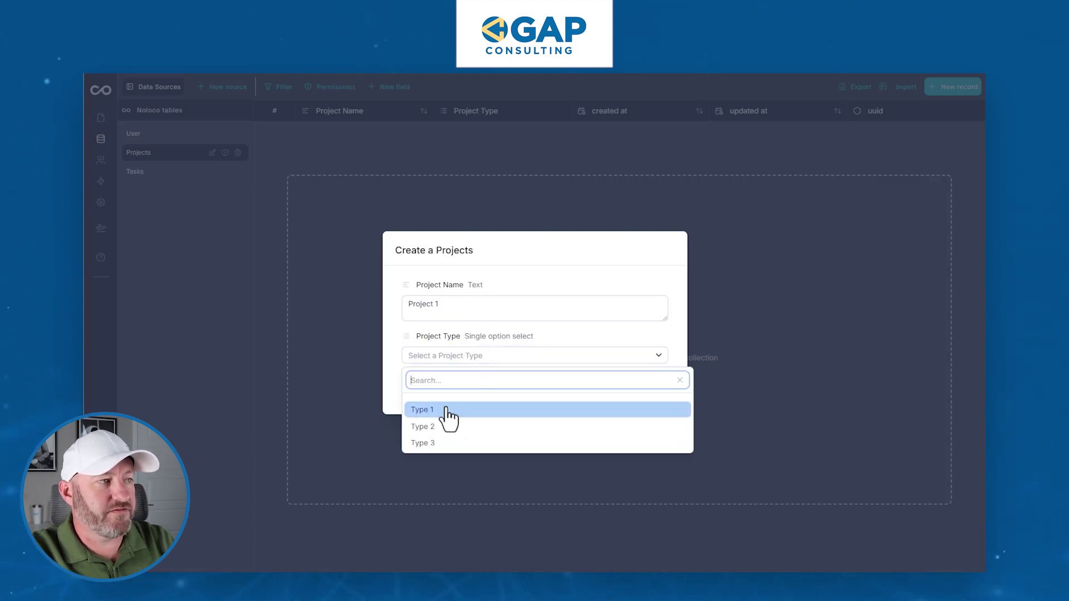
pyautogui.click(429, 410)
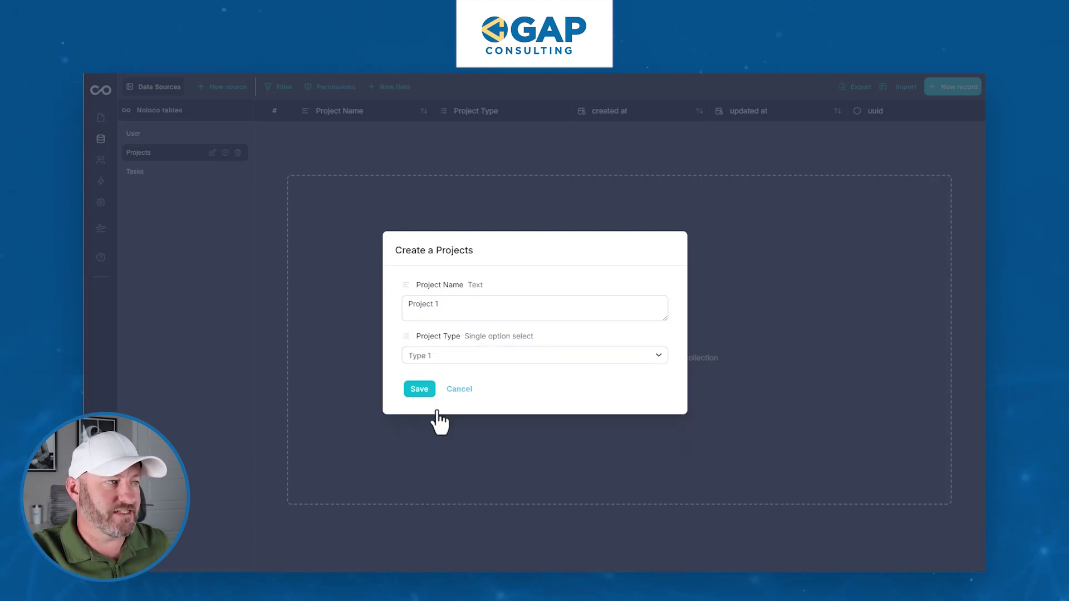
pyautogui.click(430, 393)
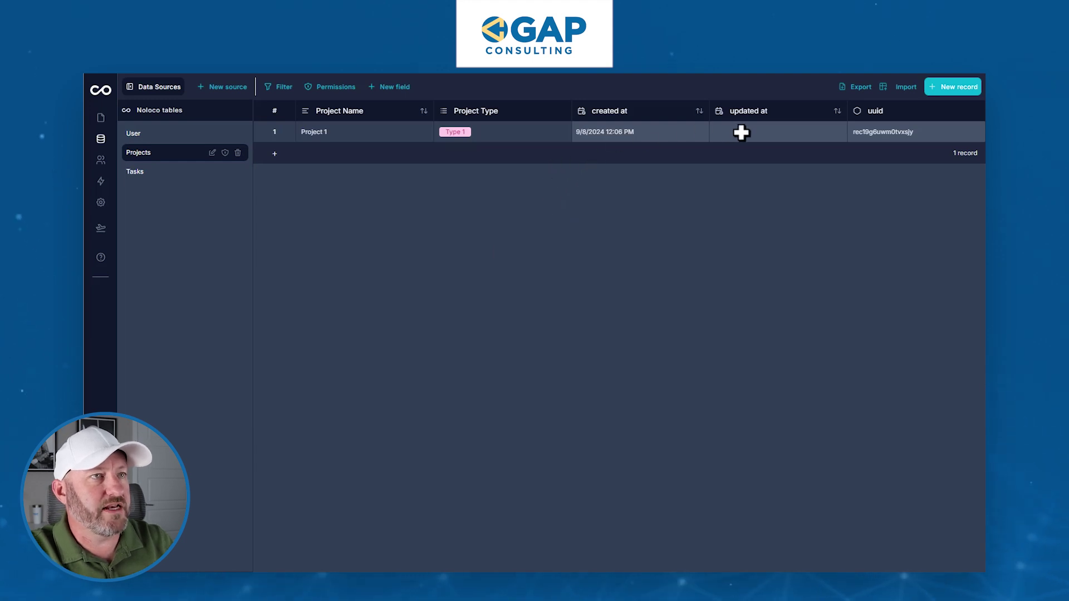
pyautogui.doubleClick(315, 134)
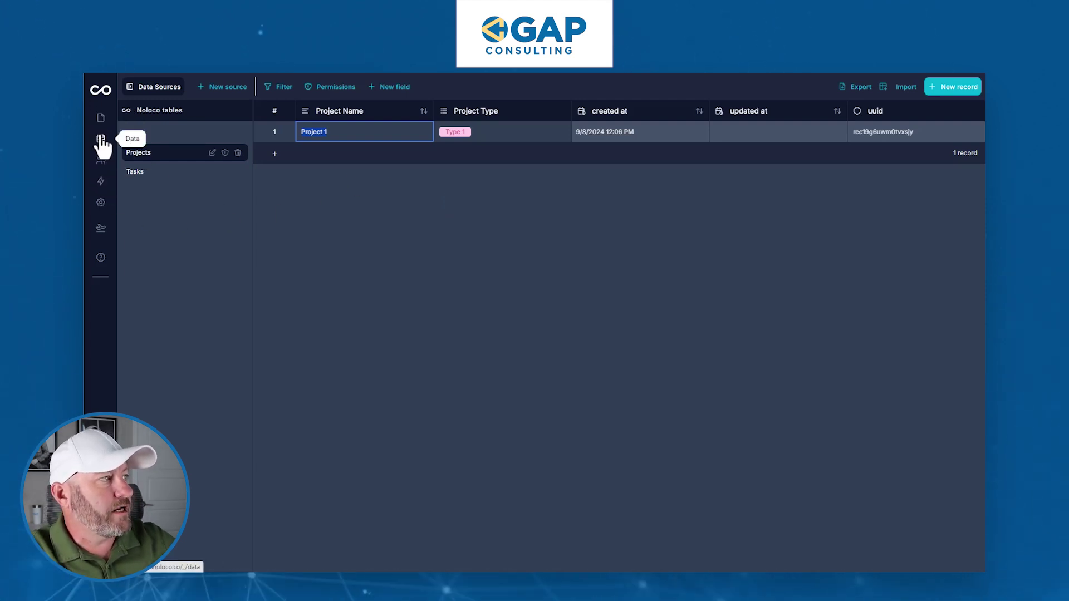
pyautogui.click(103, 192)
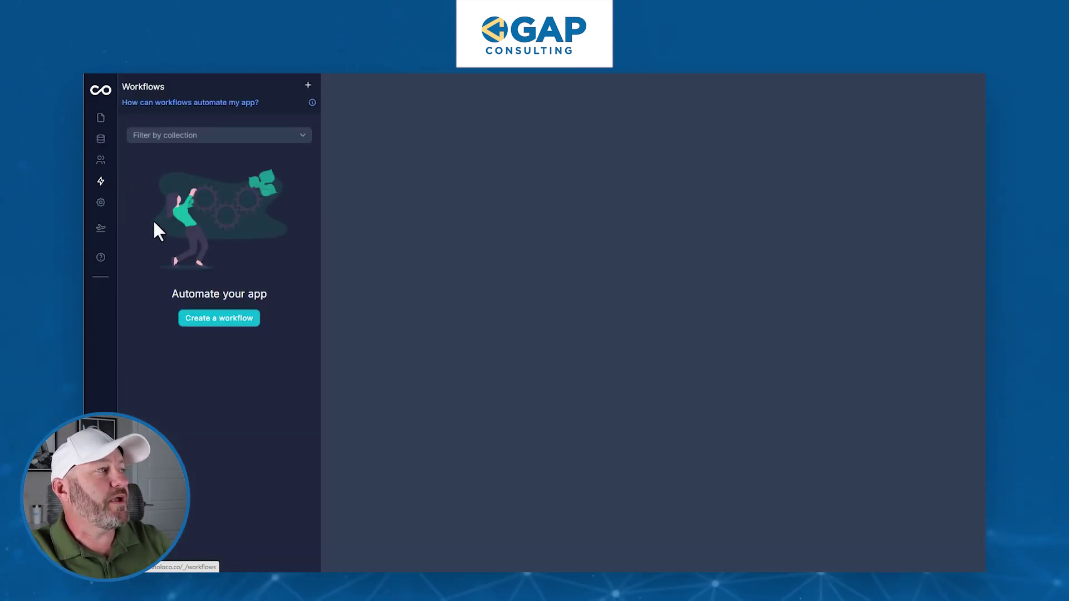
# - Create a Projects workflow with the 'On demand, triggered by an action button' trigger
pyautogui.click(226, 321)
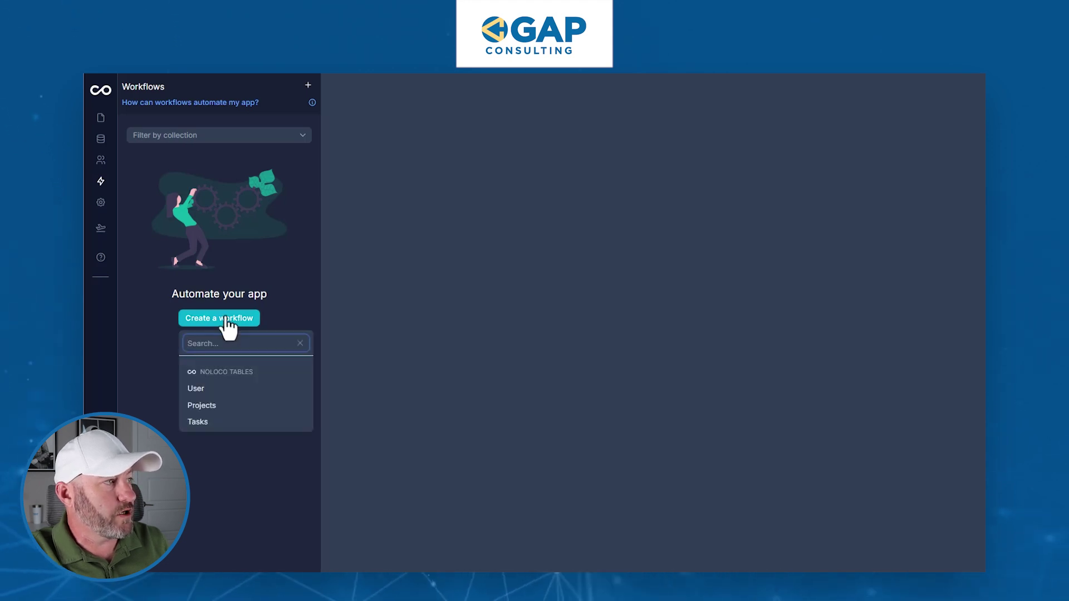
pyautogui.click(229, 406)
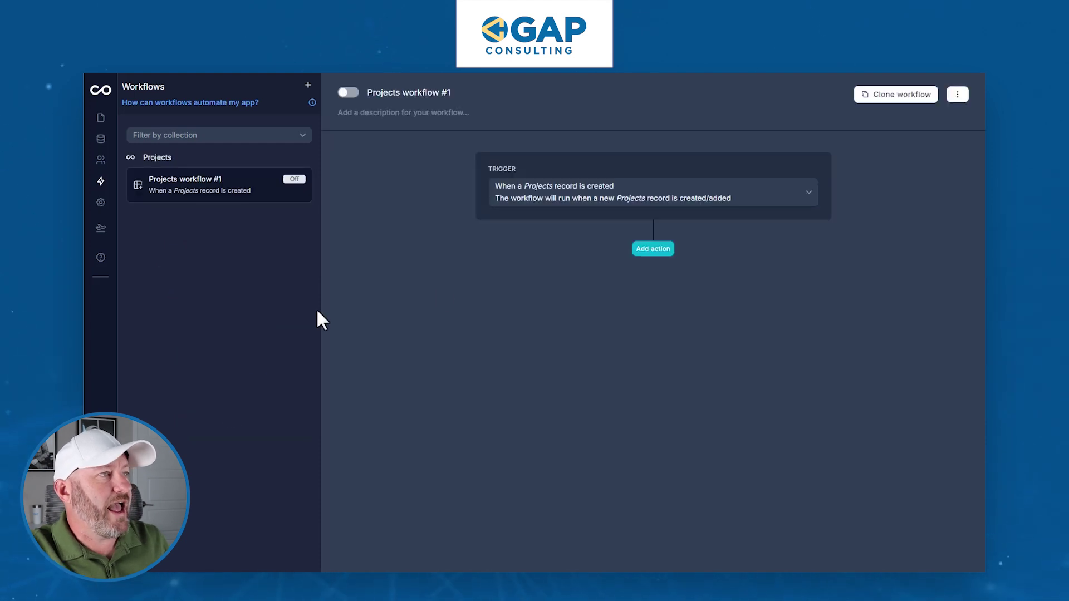
pyautogui.click(574, 202)
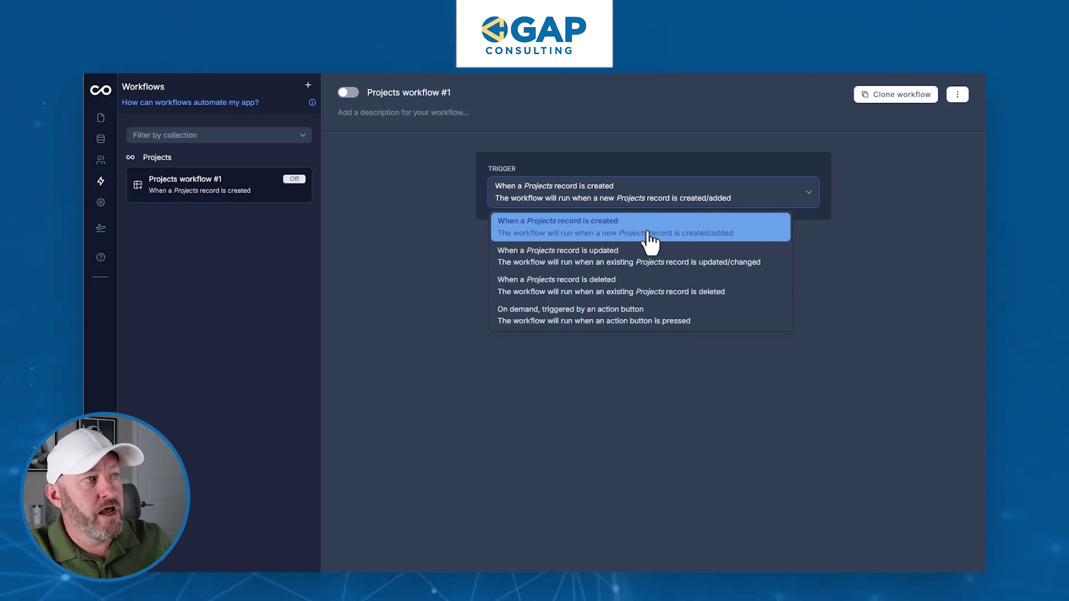
pyautogui.click(689, 322)
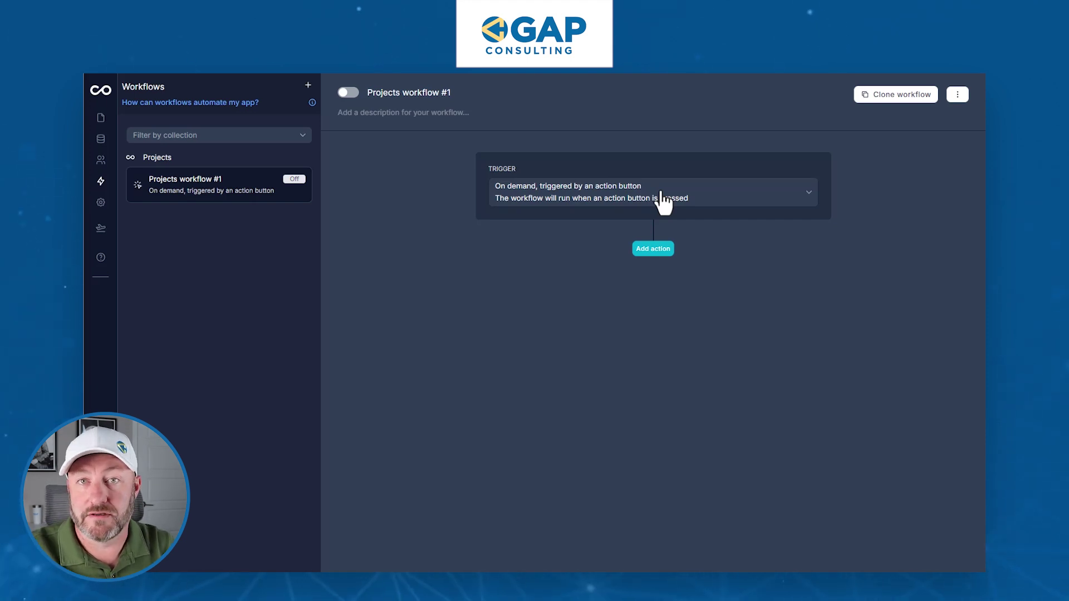
# - Add Step 1 to the workflow using the 'Only continue if...' action
pyautogui.click(660, 247)
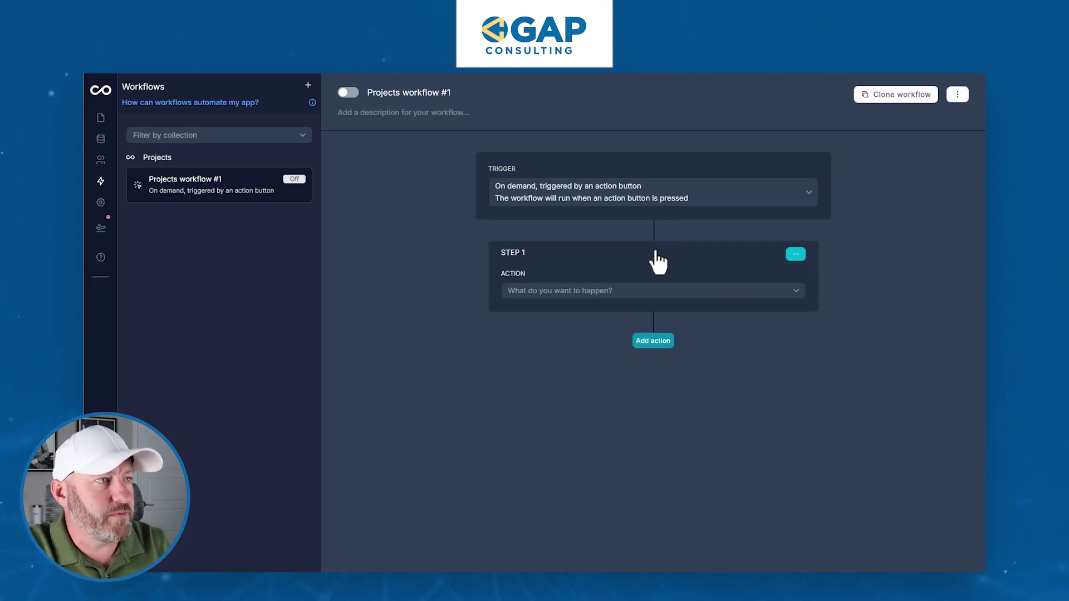
pyautogui.click(626, 292)
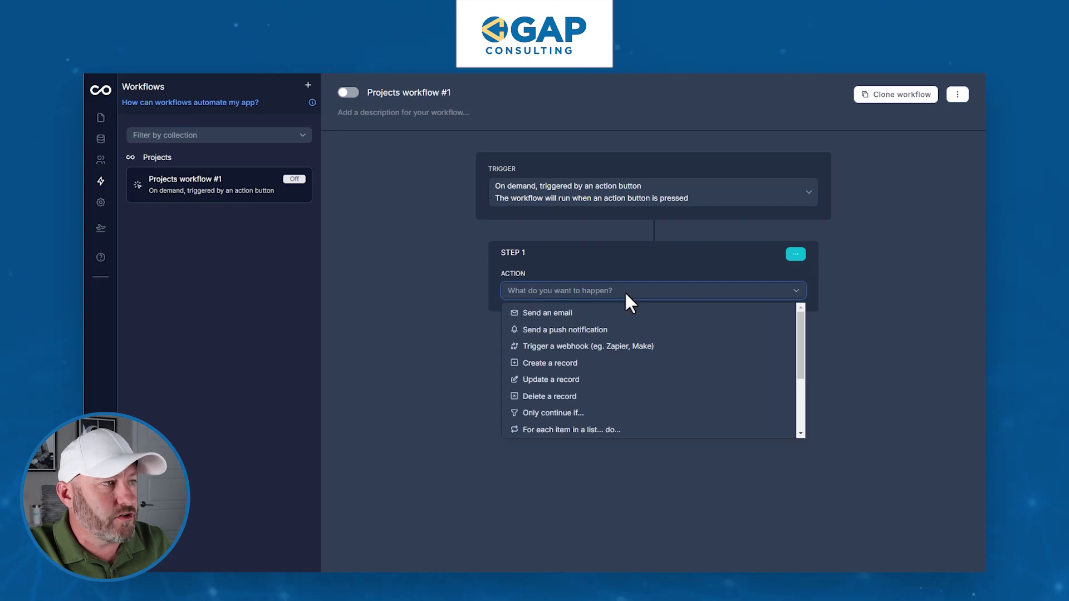
pyautogui.scroll(-1, 606, 314)
pyautogui.click(606, 315)
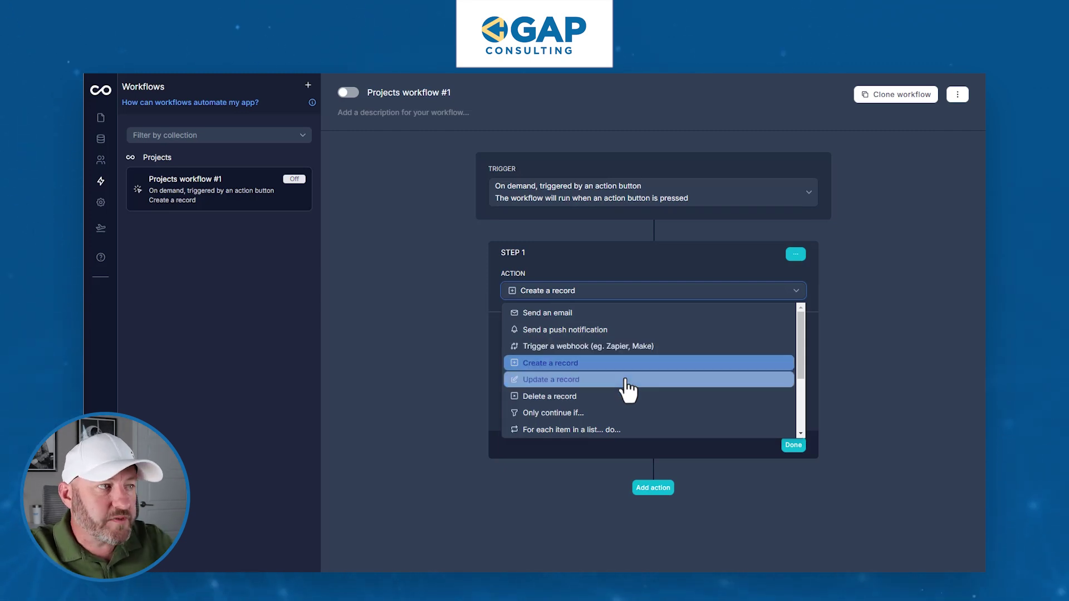
pyautogui.scroll(-1, 613, 380)
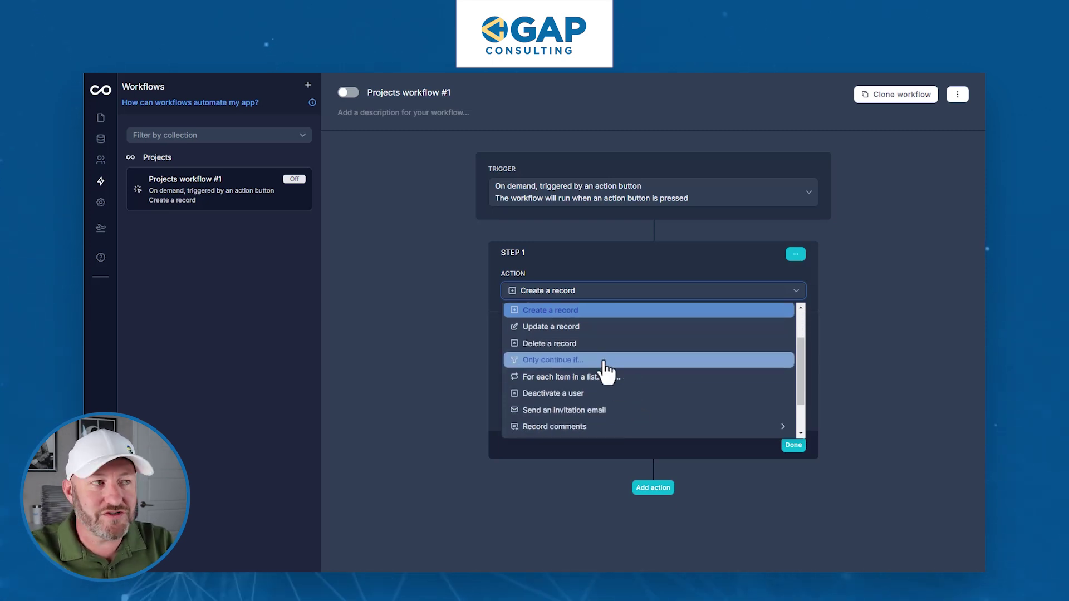
pyautogui.scroll(1, 606, 390)
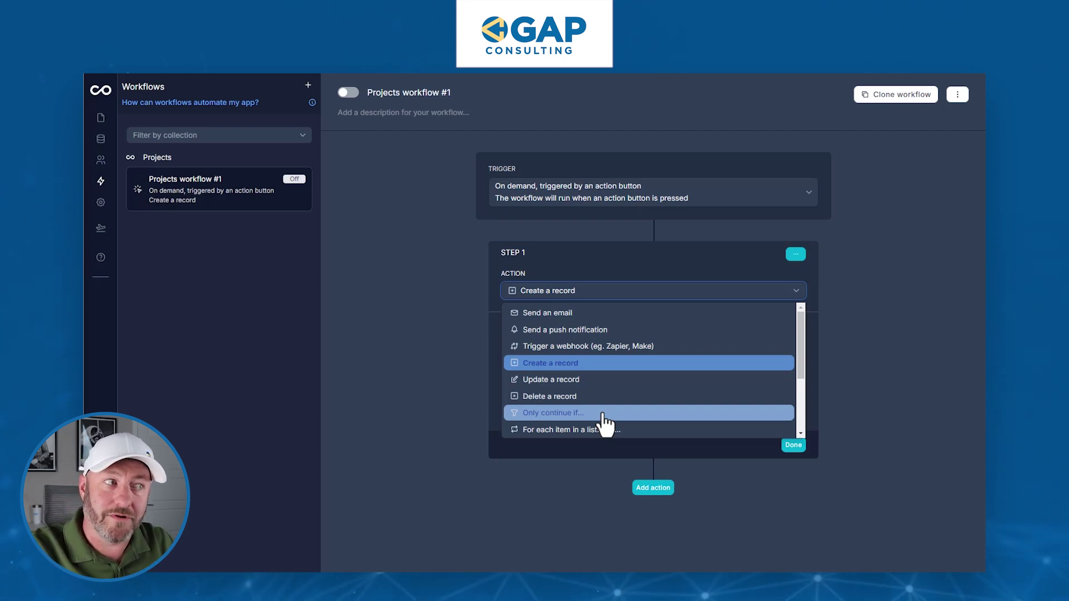
pyautogui.click(604, 415)
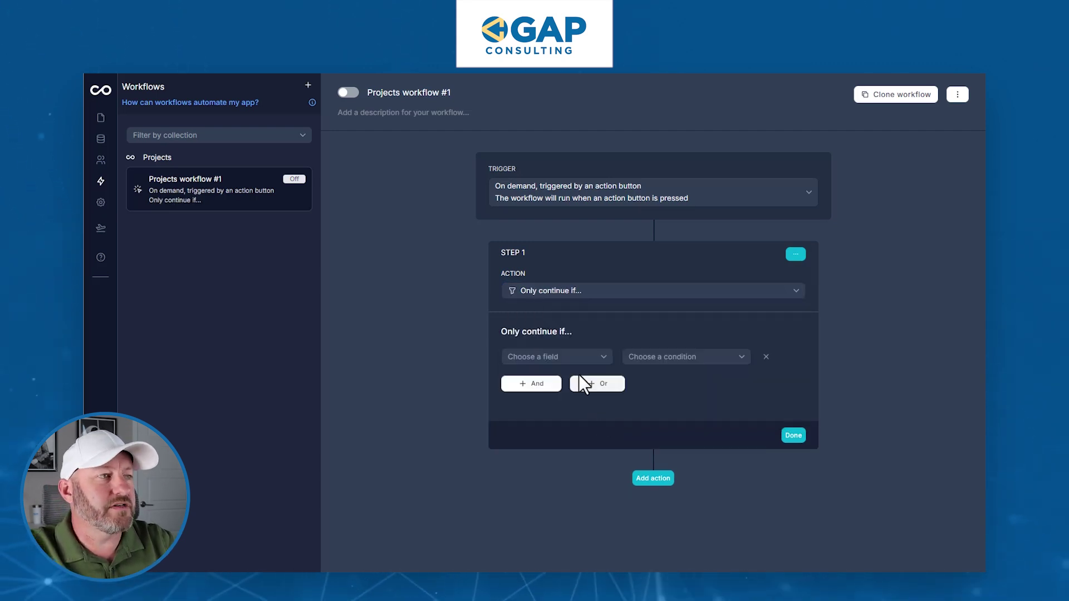
# - Set Step 1's condition to Trigger Project Type is equal to Type 1, then add Step 2
pyautogui.click(567, 360)
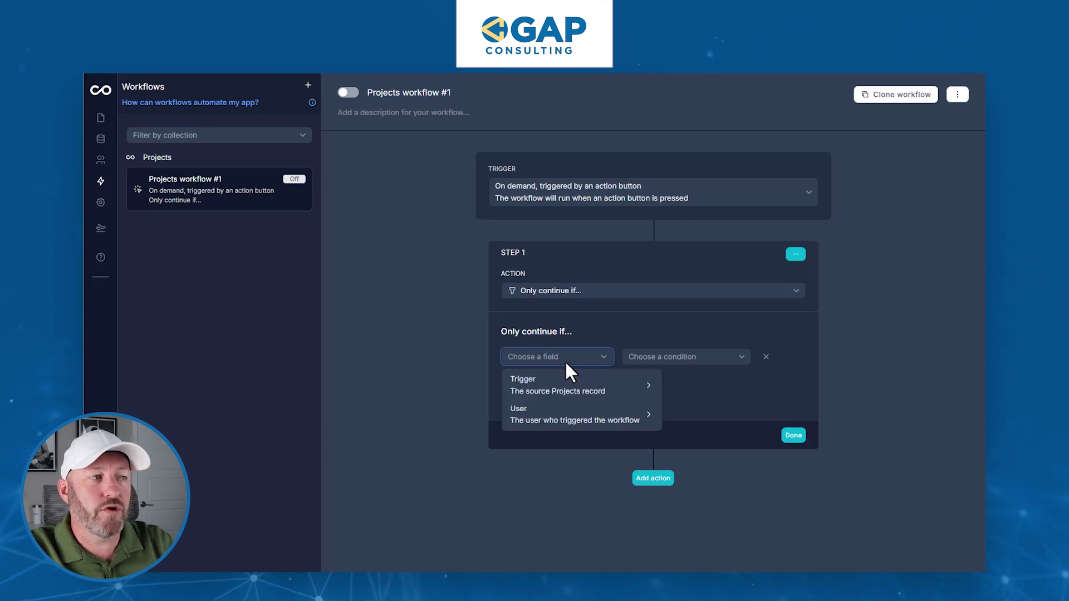
pyautogui.click(569, 396)
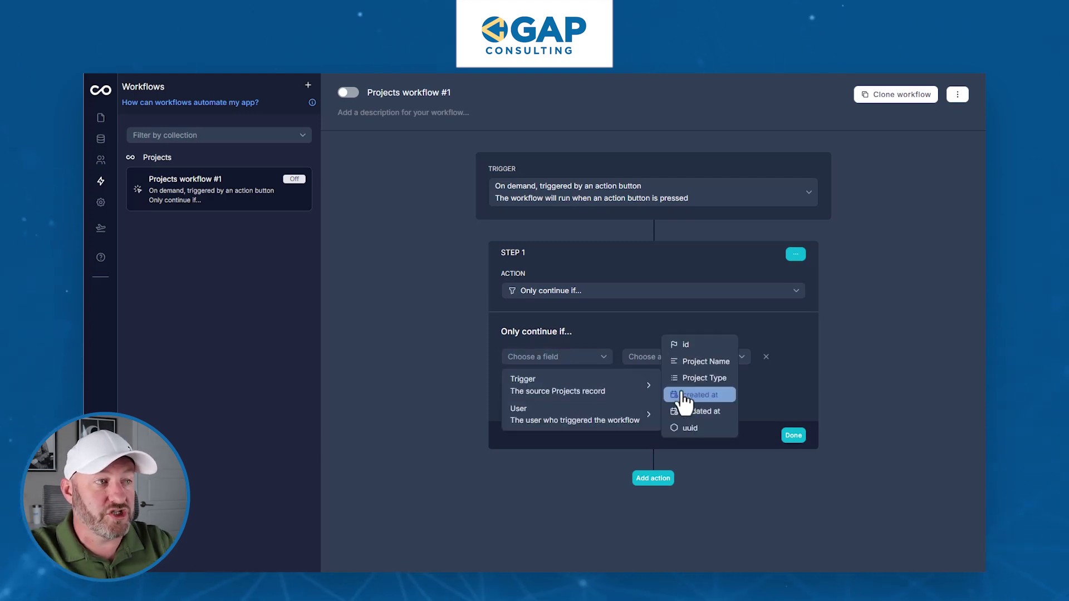
pyautogui.click(702, 380)
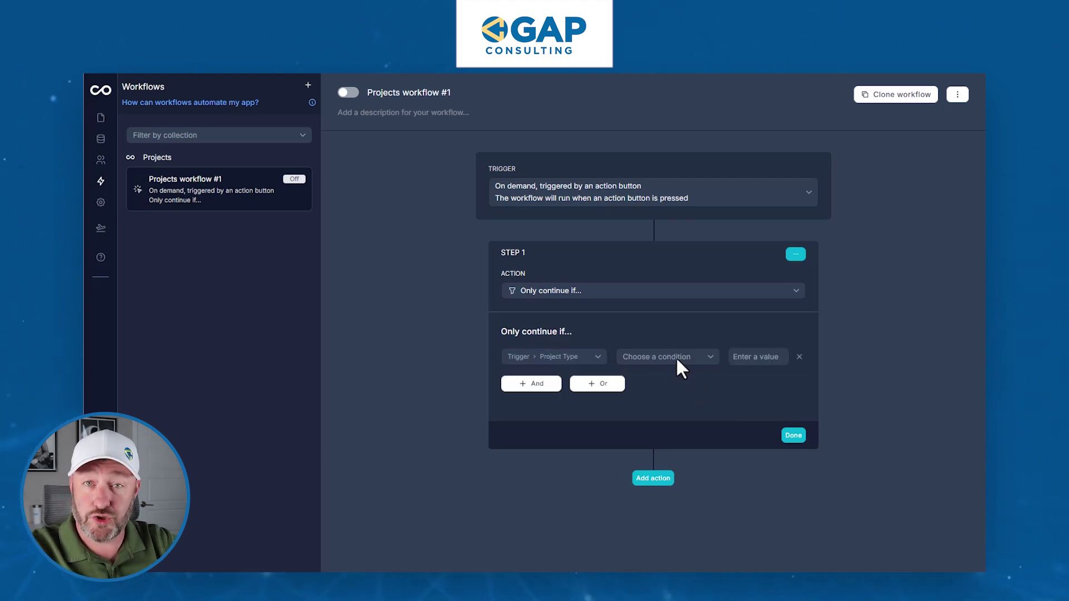
pyautogui.click(673, 357)
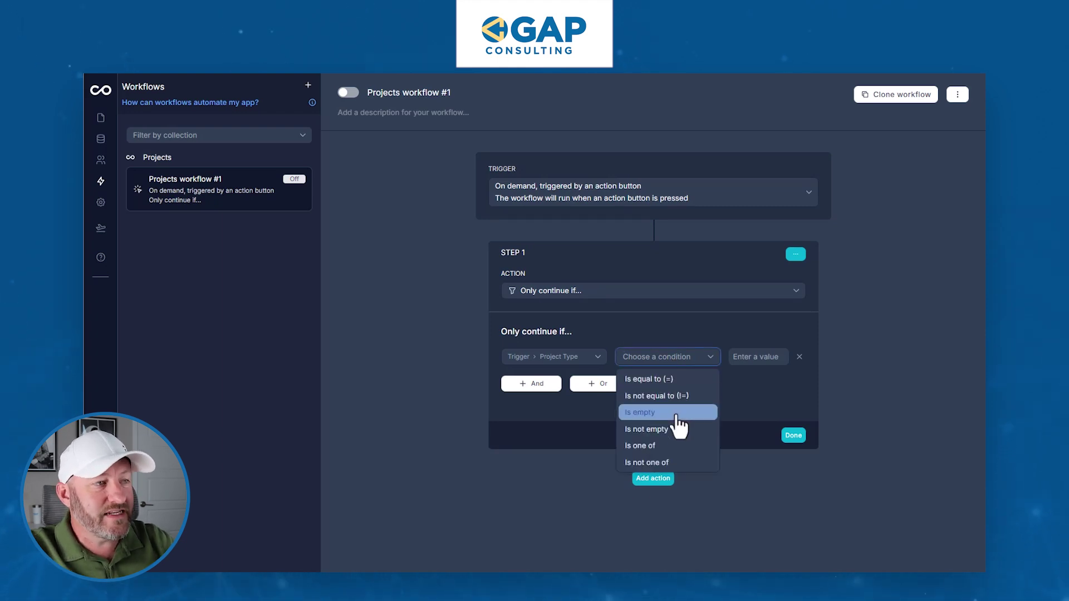
pyautogui.click(674, 381)
pyautogui.click(746, 359)
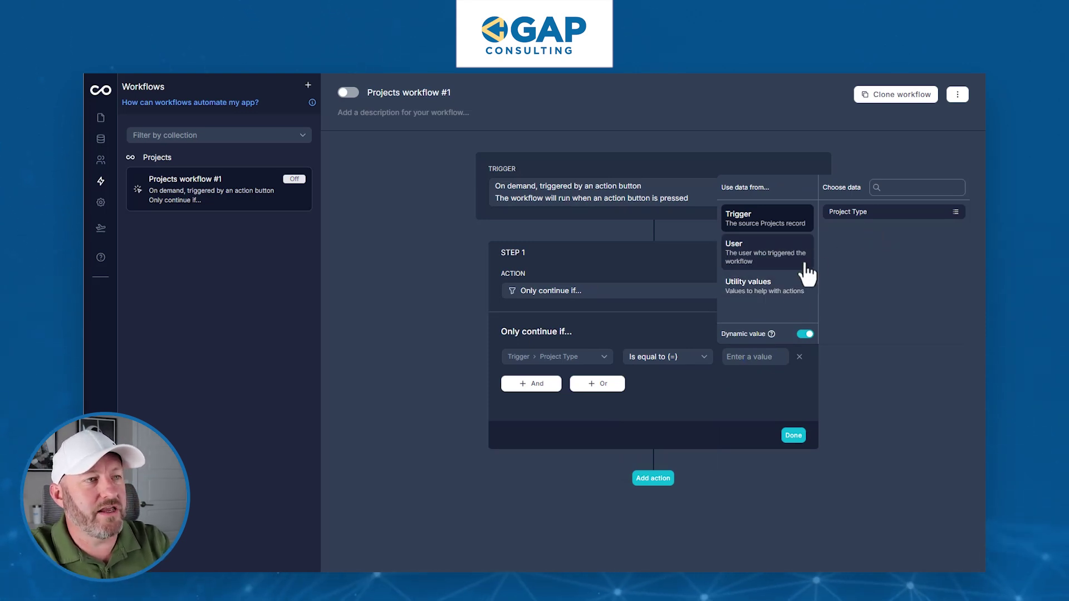
pyautogui.click(806, 335)
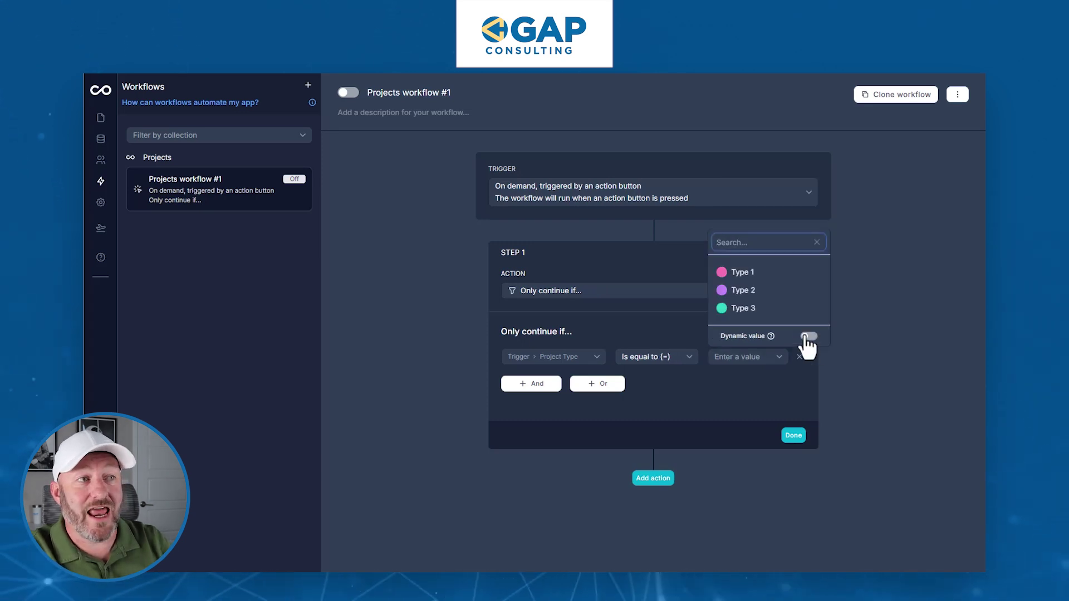
pyautogui.click(768, 273)
pyautogui.click(686, 405)
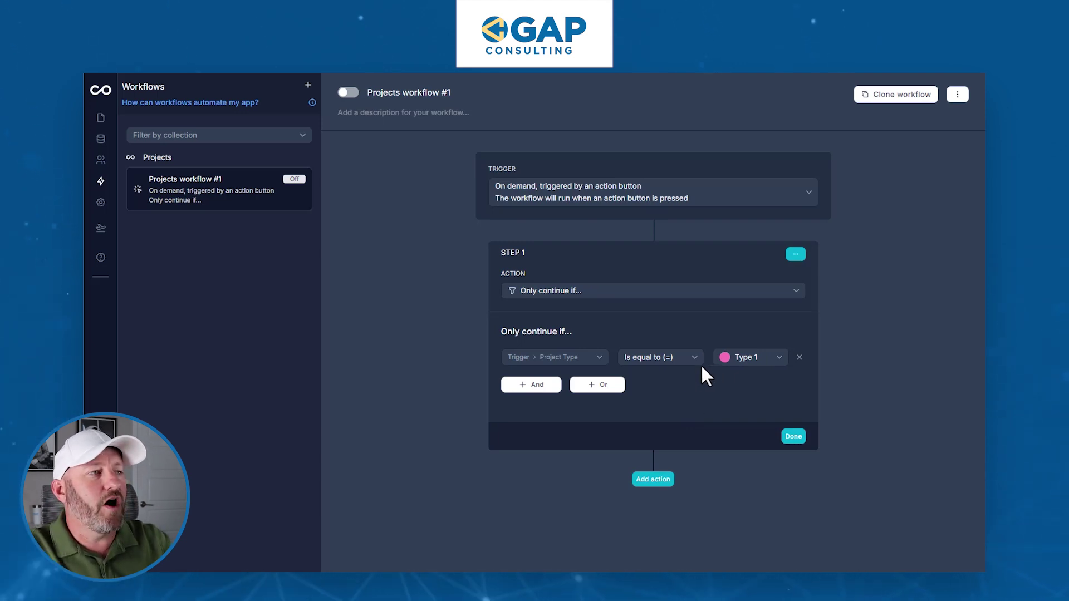
pyautogui.click(652, 480)
# - Set Step 2 to 'Create a record' in the Tasks collection and begin adding a field
pyautogui.click(643, 513)
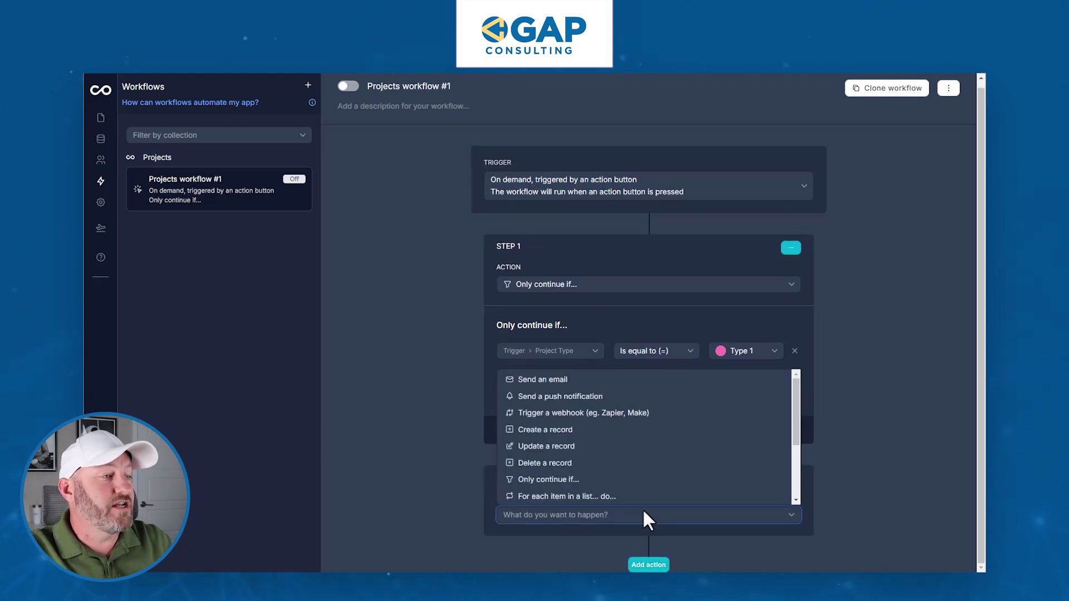
pyautogui.click(606, 430)
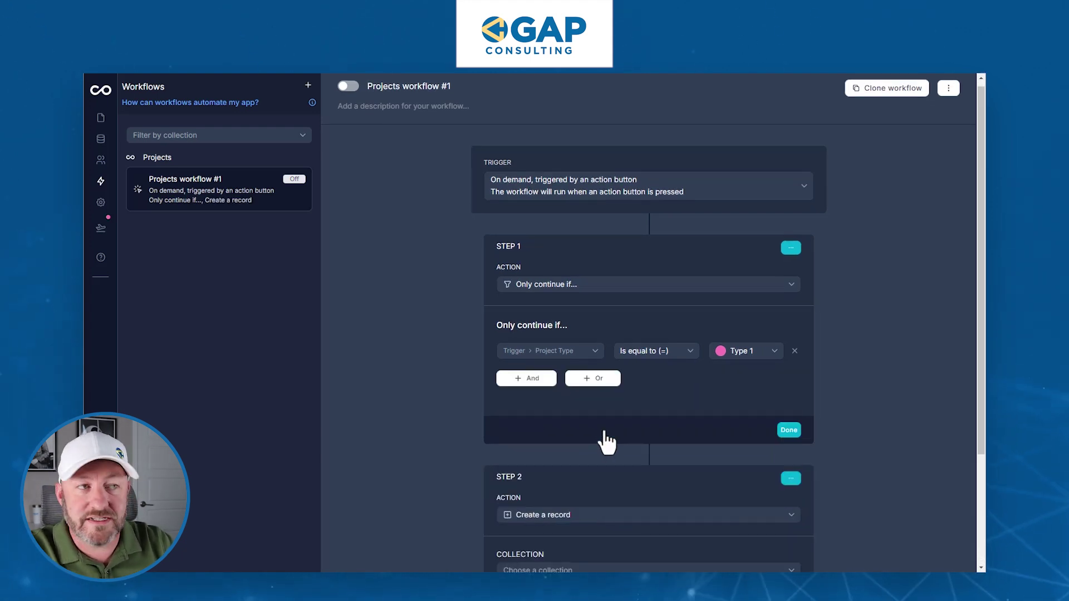
pyautogui.scroll(-2, 716, 379)
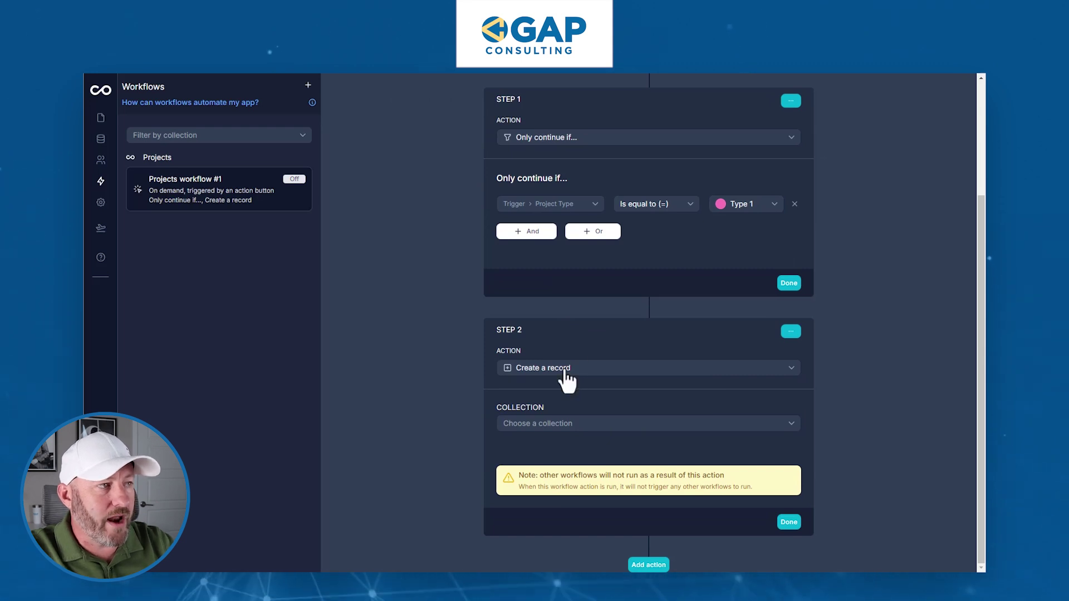
pyautogui.click(579, 426)
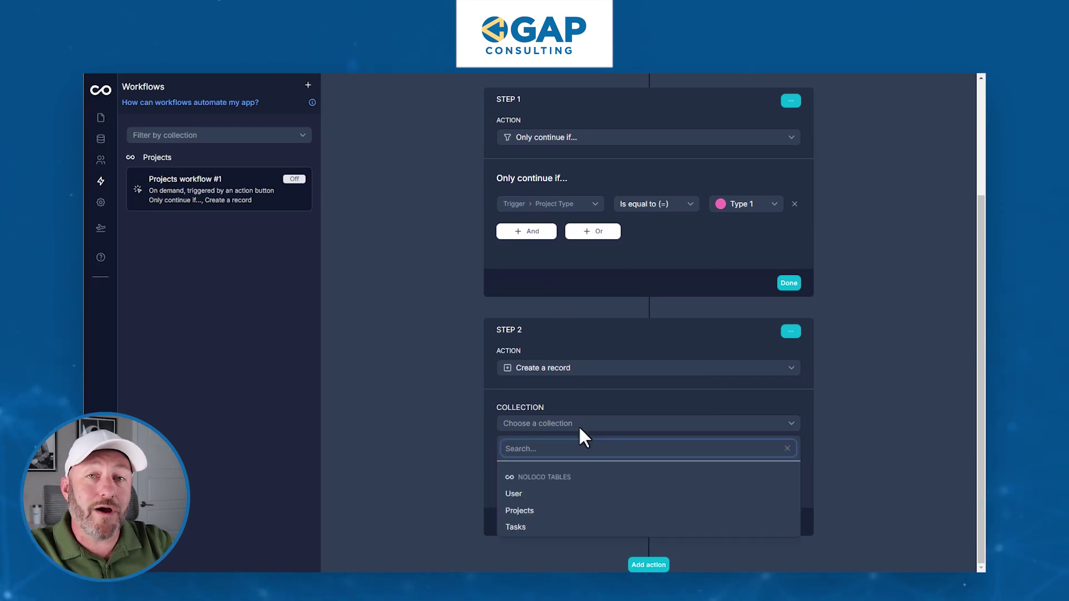
pyautogui.click(557, 527)
pyautogui.scroll(-1, 607, 473)
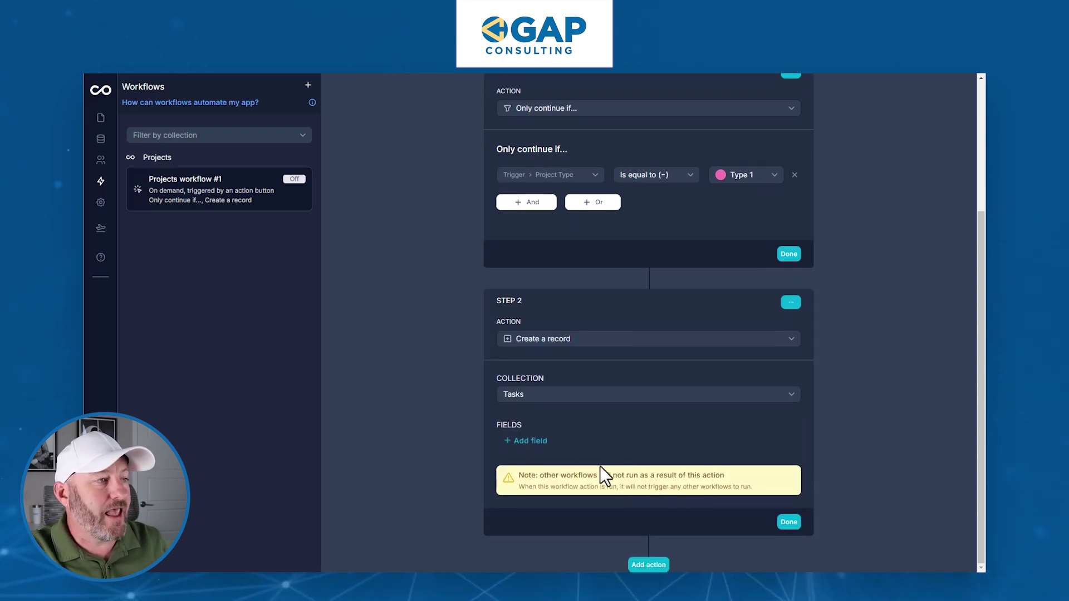
pyautogui.click(540, 441)
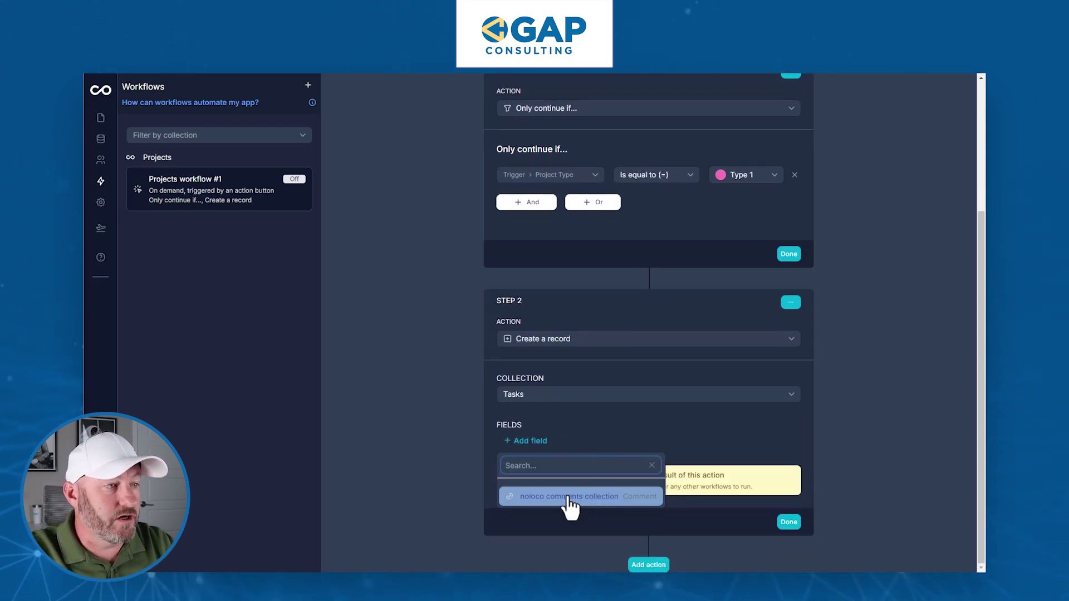